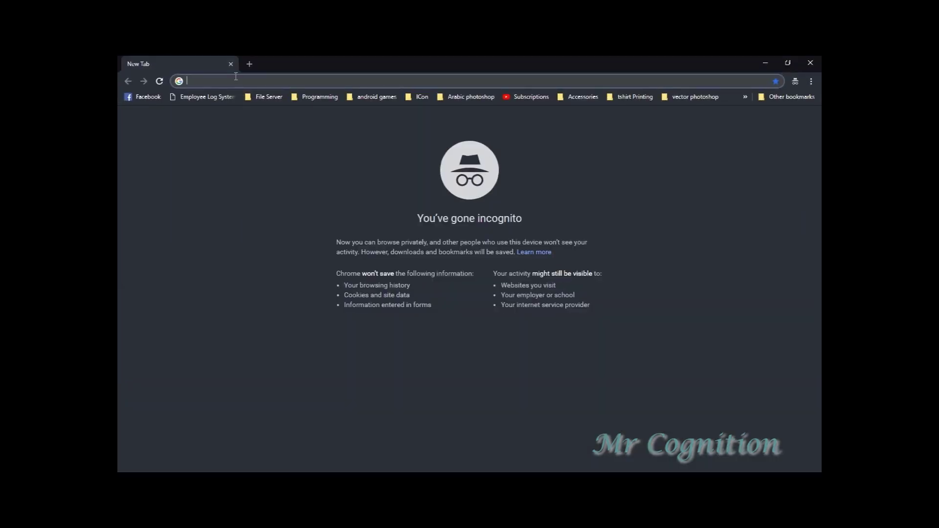
type("m")
key("BackSpace")
key("BackSpace")
type("ww")
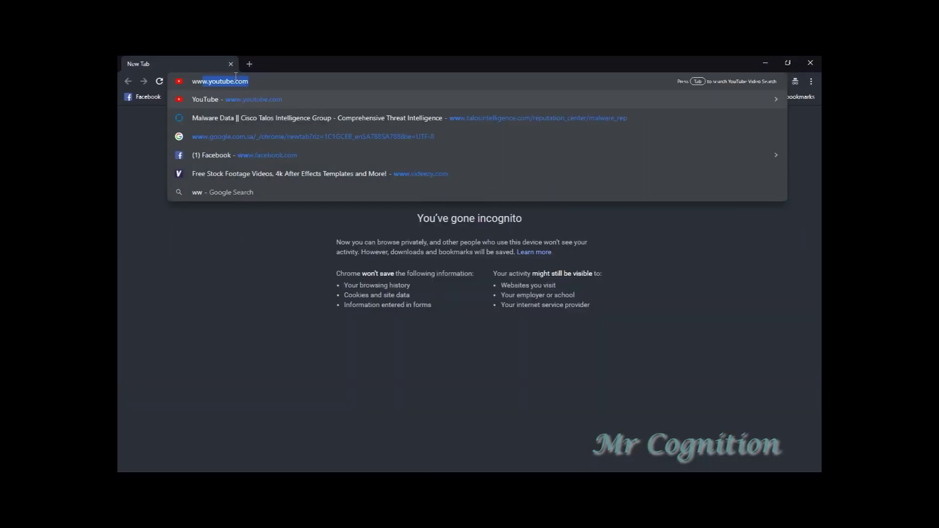
type("w.moi")
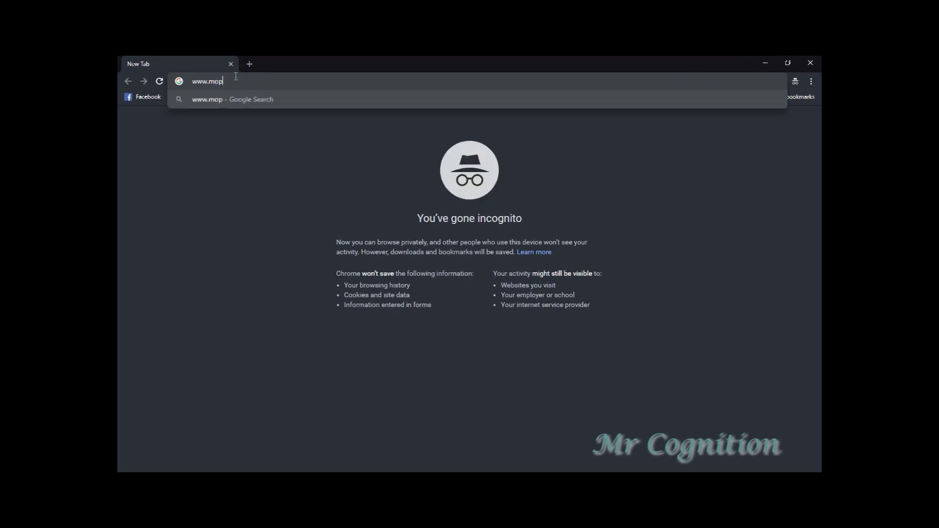
type(".gov.sa")
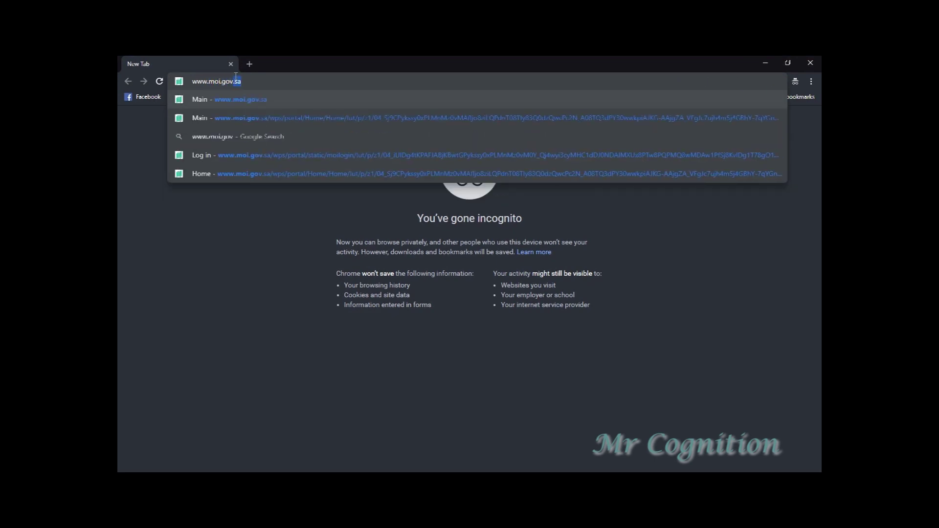
key("Return")
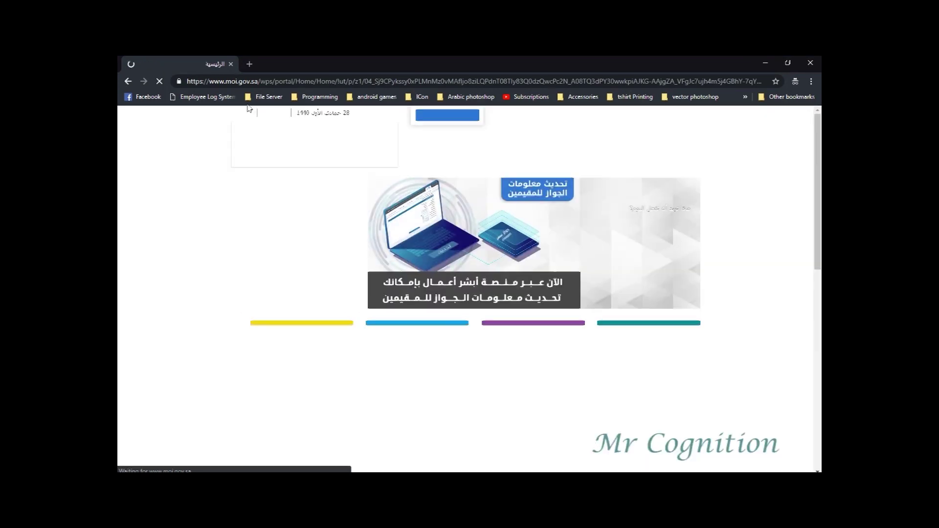
left_click(241, 113)
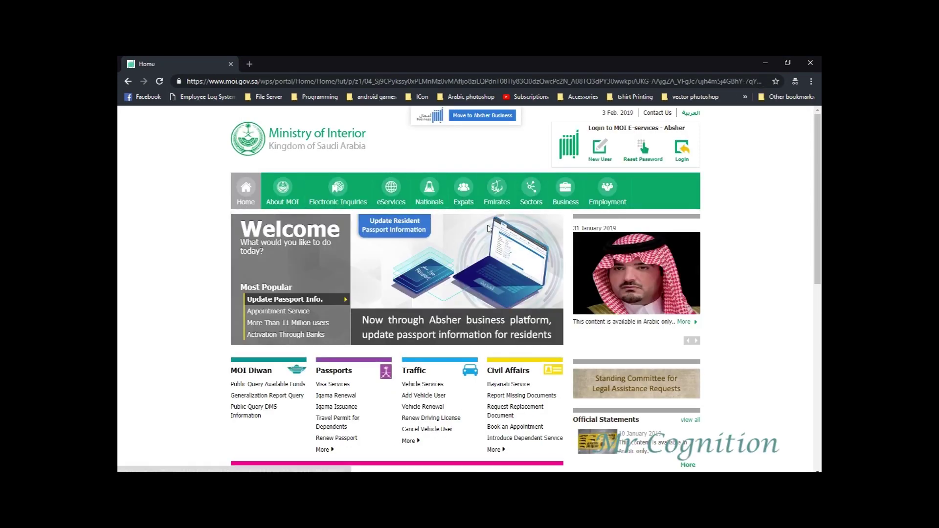
left_click(601, 149)
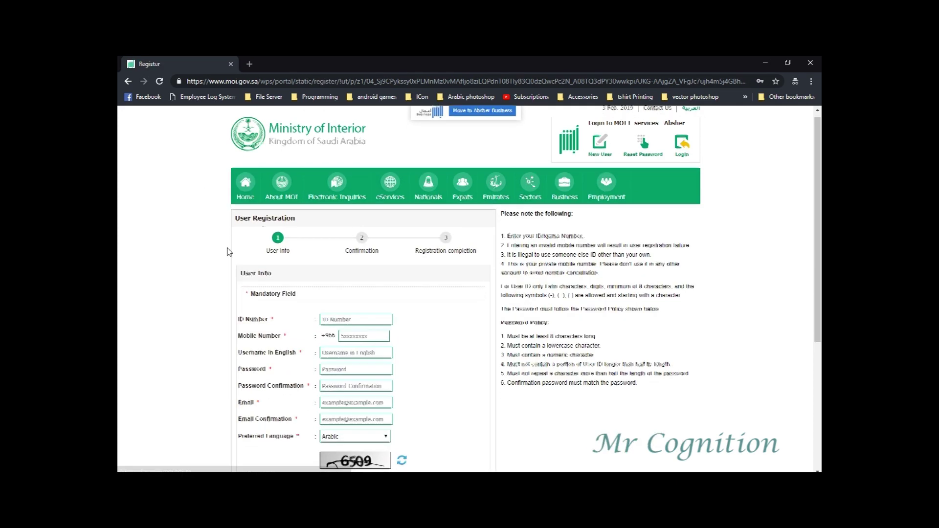
Step: Scroll down through the User Info section of the Absher registration form
scroll(326, 264, "down", 1)
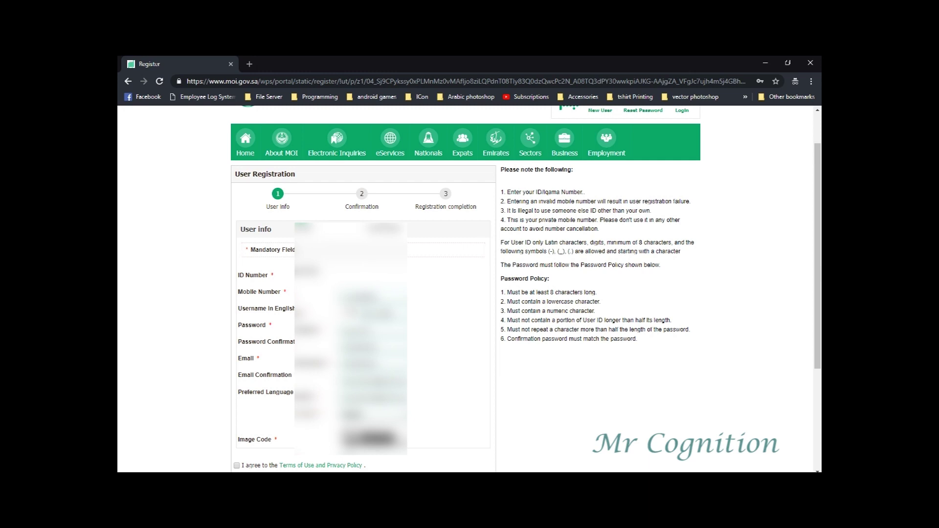
Step: Accept the Terms of Use and Privacy Policy and submit the user info
left_click(237, 465)
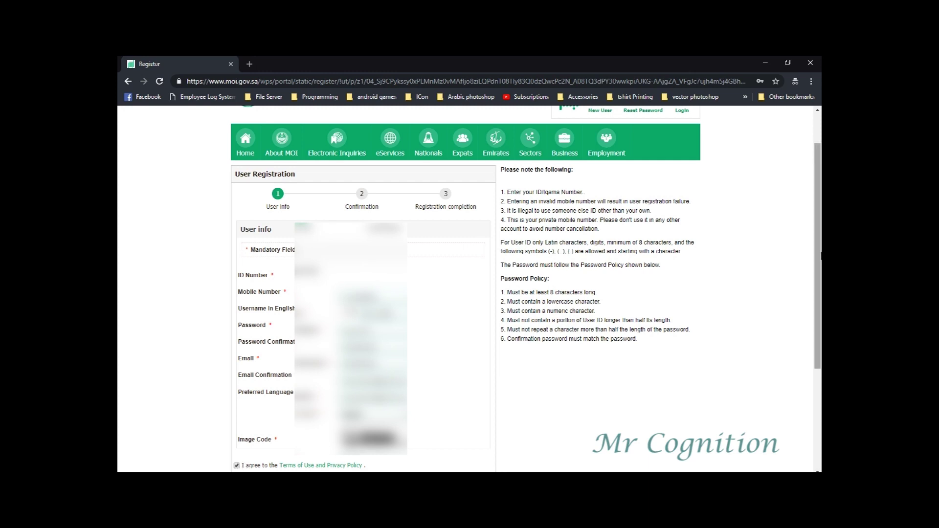
left_click_drag(820, 256, 820, 268)
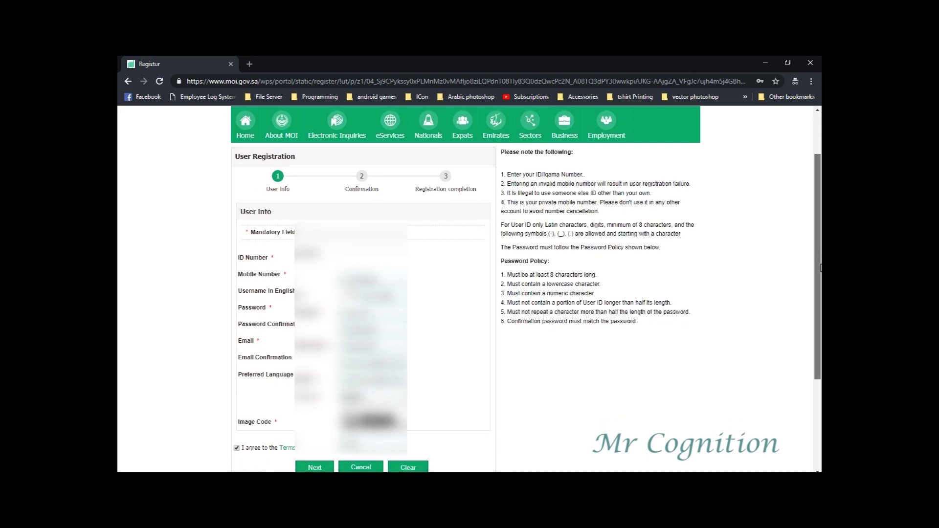
left_click(316, 467)
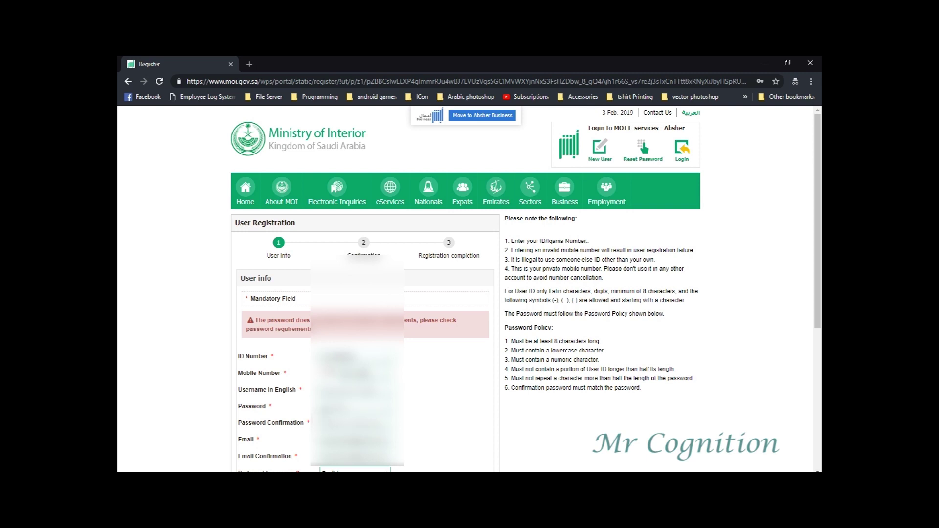
Step: Re-enter a valid password, accept the terms again and resubmit the user info
scroll(348, 420, "down", 1)
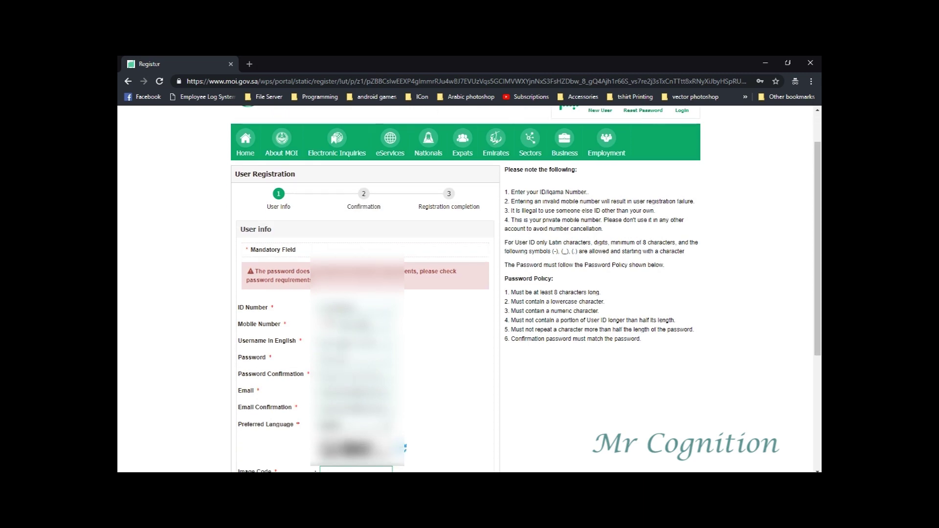
left_click(362, 358)
key("Escape")
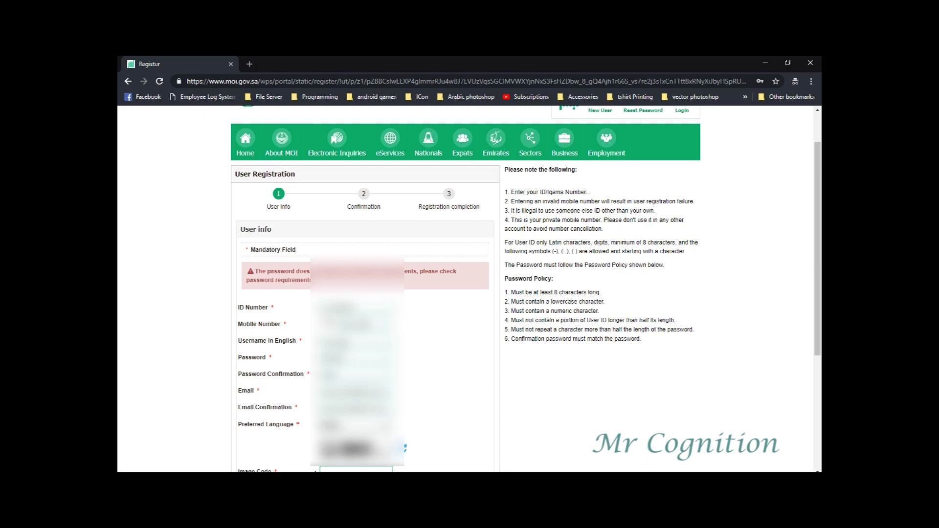
scroll(526, 289, "down", 1)
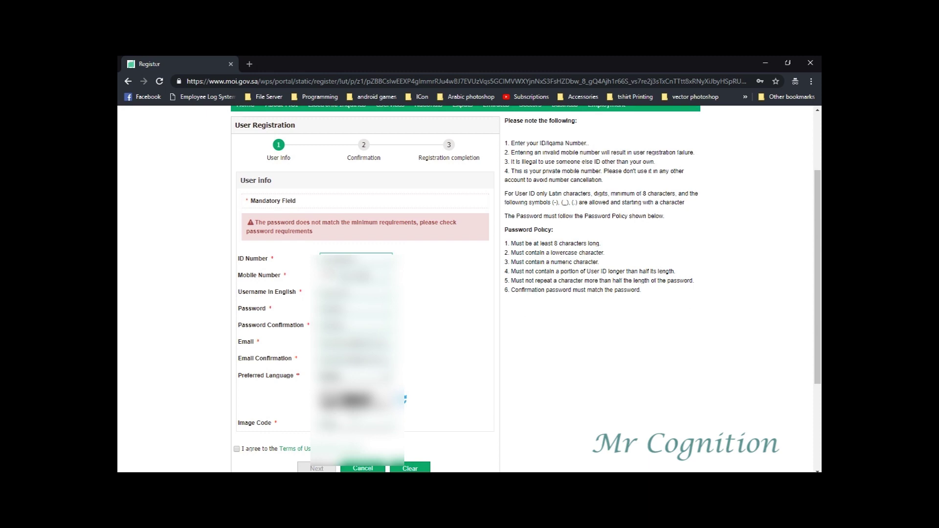
left_click(237, 449)
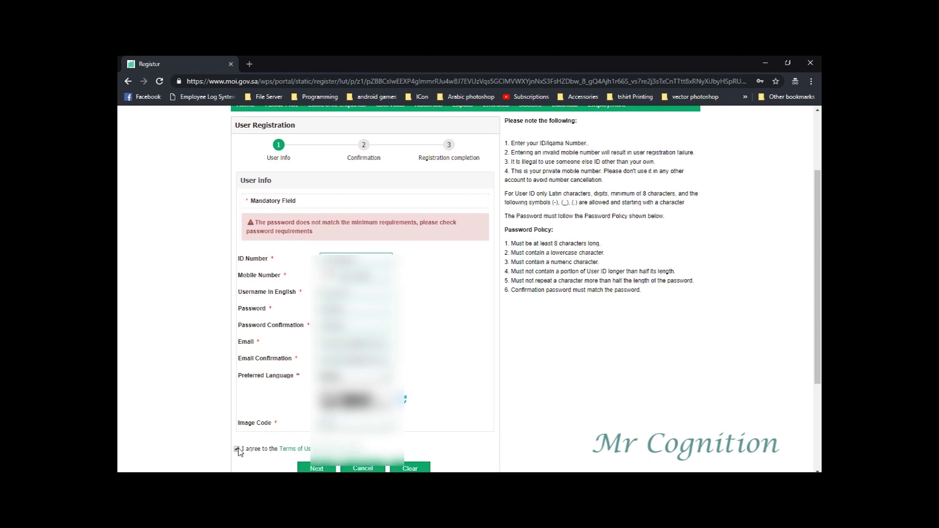
left_click(316, 469)
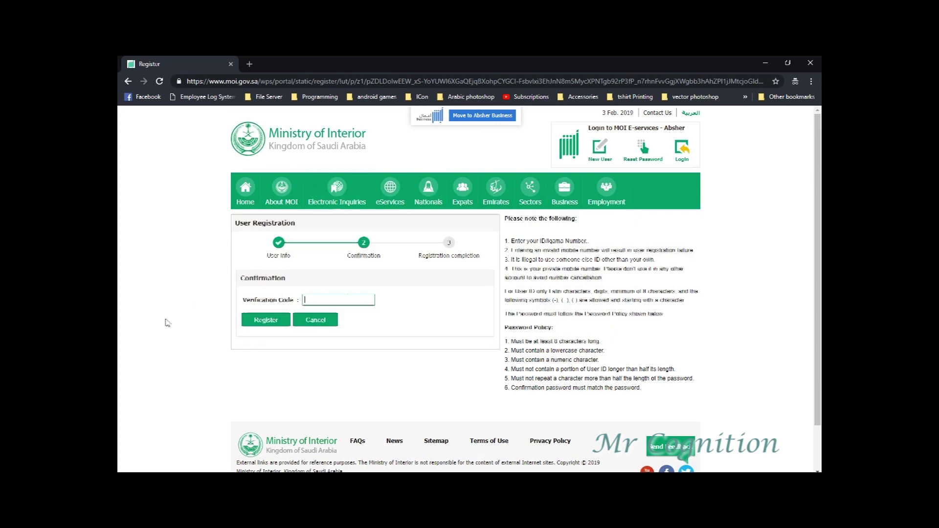
Step: Enter the SMS verification code and register the Absher account
left_click(369, 302)
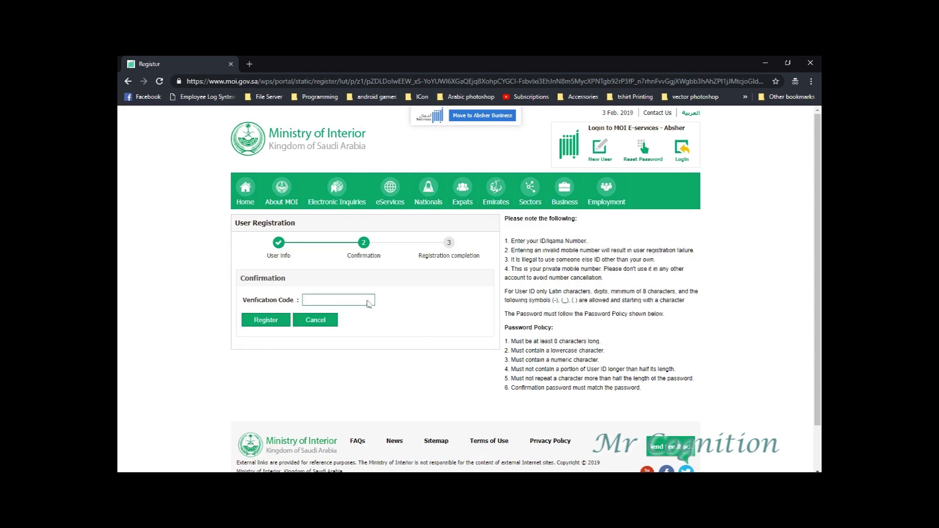
left_click(275, 322)
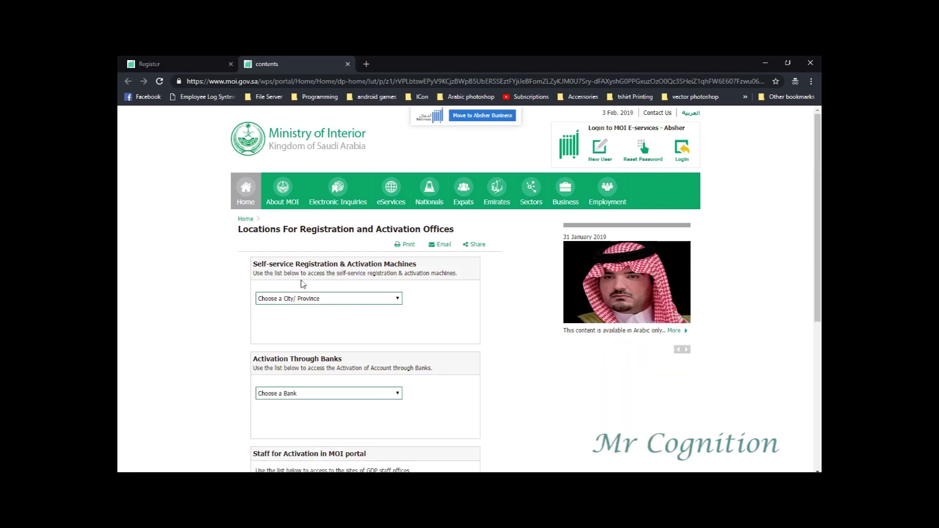
Step: List activation machine locations for 'All' cities, browse the table, then return to the Register tab
left_click(344, 301)
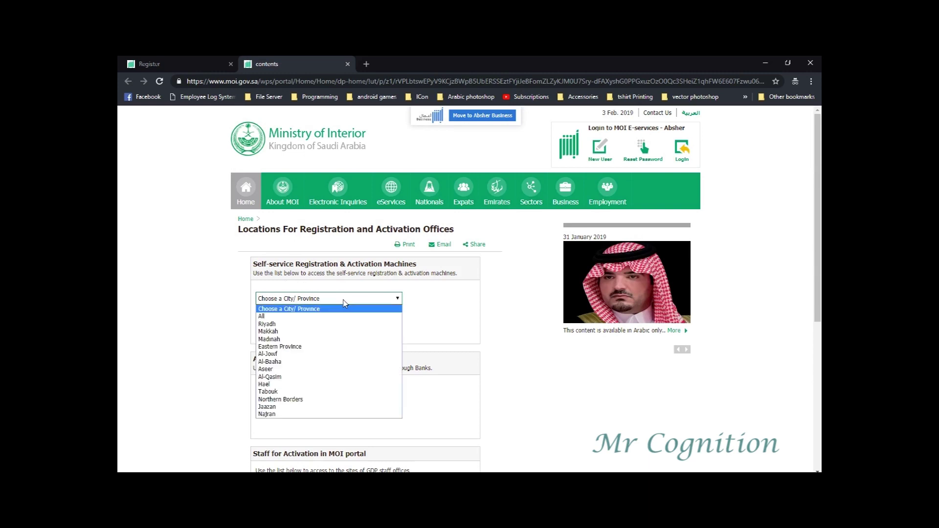
left_click(315, 318)
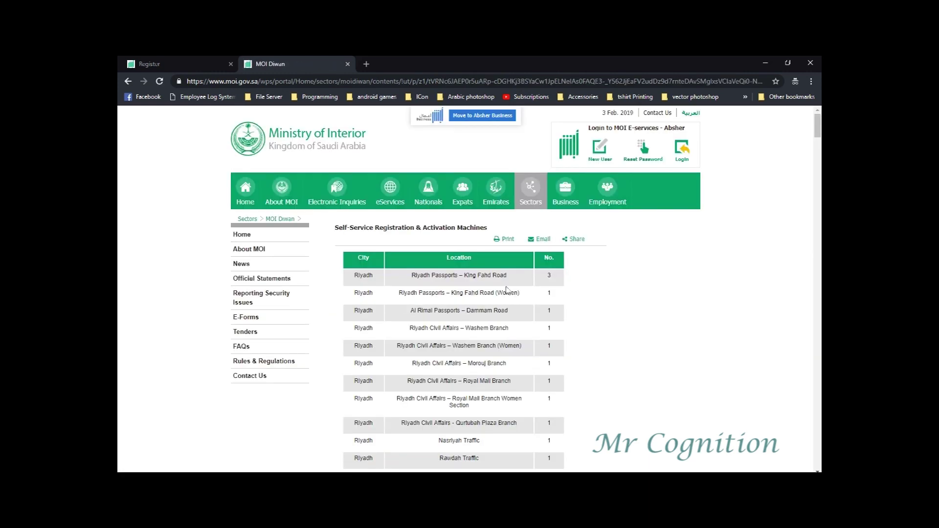
scroll(563, 262, "down", 1)
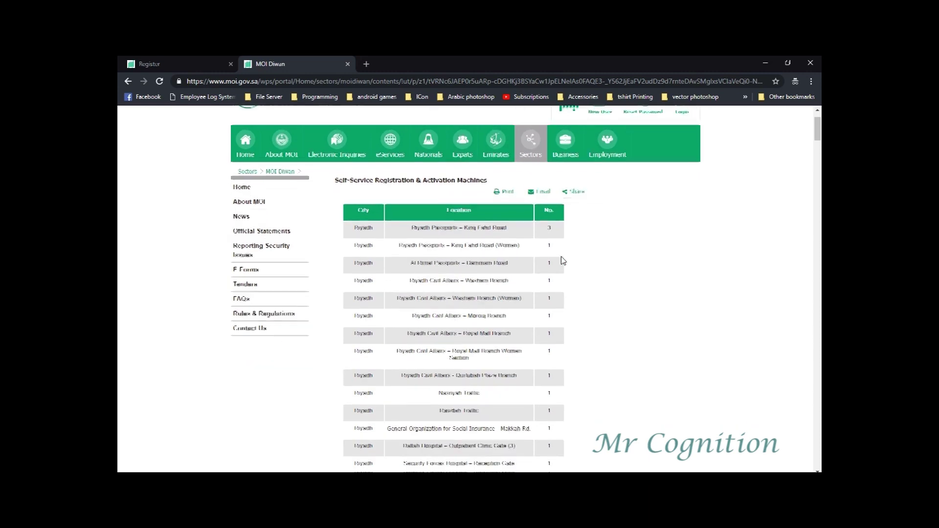
left_click_drag(819, 137, 818, 142)
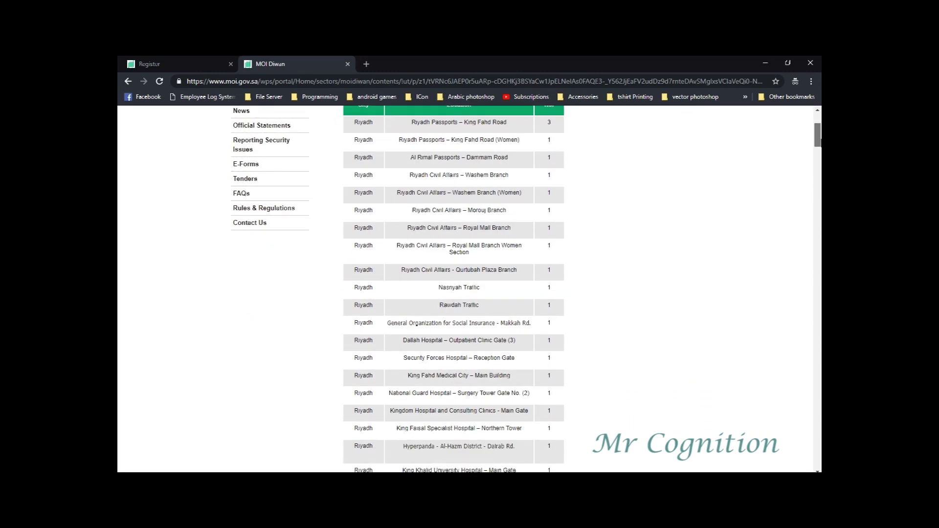
scroll(379, 162, "down", 1)
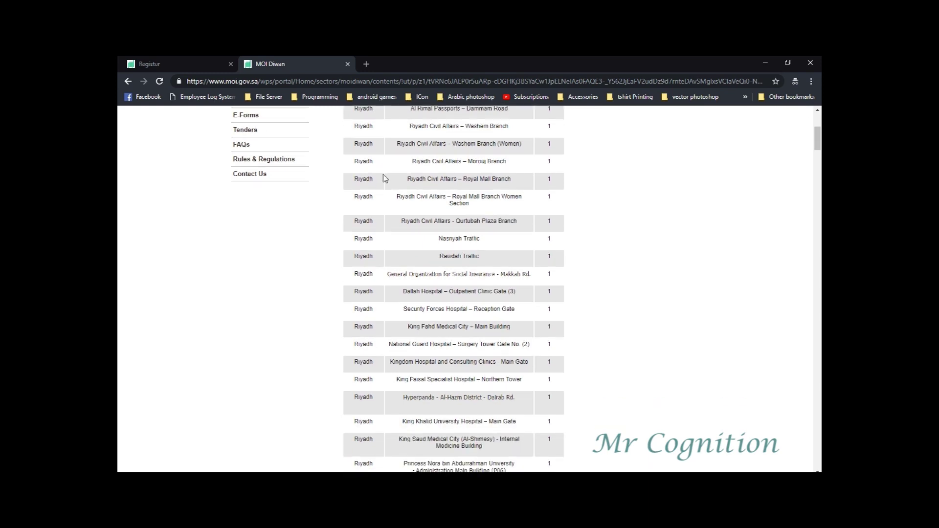
scroll(385, 180, "down", 1)
left_click_drag(818, 154, 819, 157)
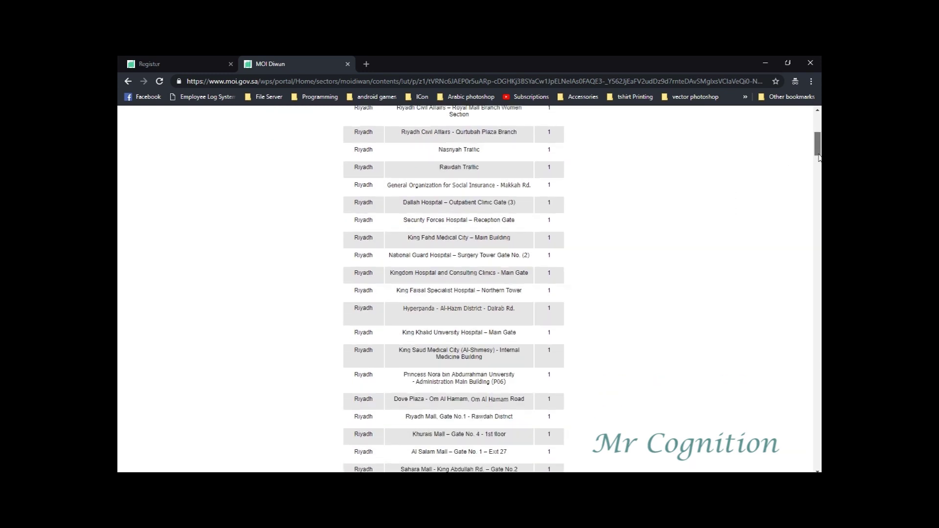
key("ctrl+shift+Tab")
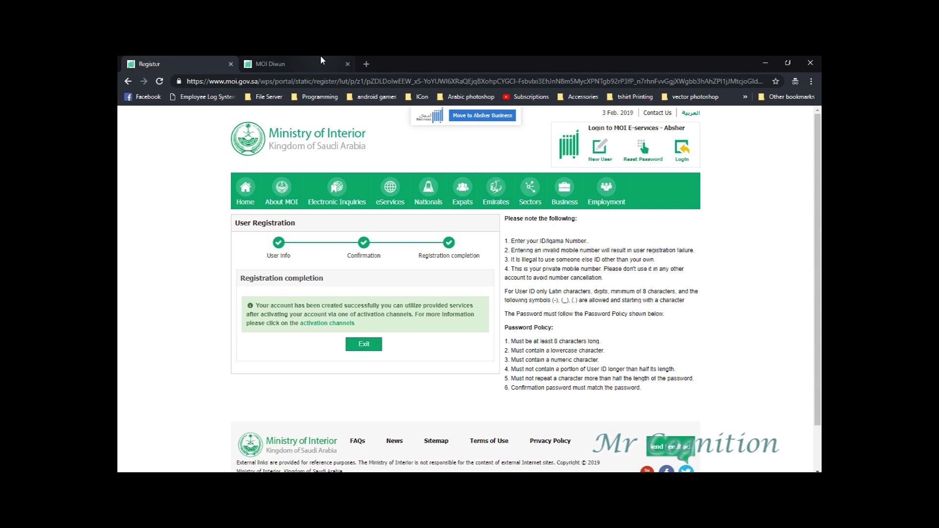